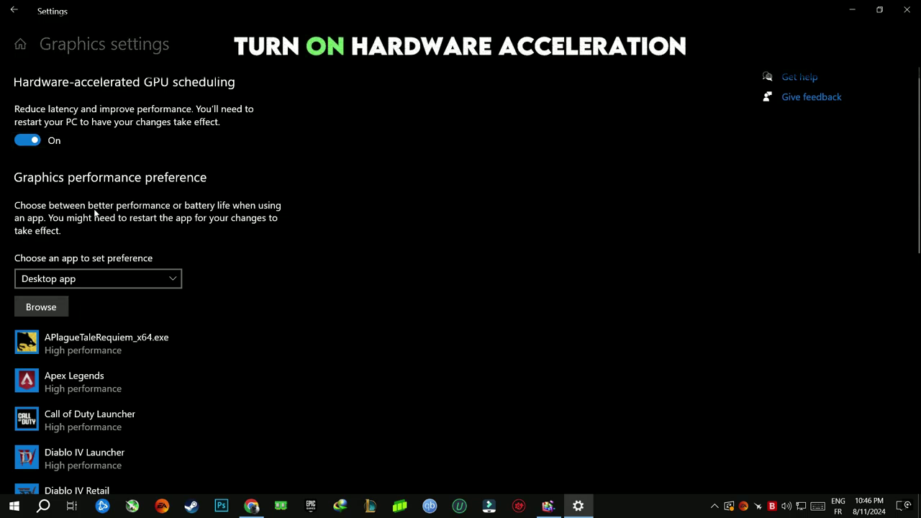
# Make sure hardware-accelerated GPU scheduling is on and add LeagueClient.exe from the League of Legends folder to the graphics performance preference apps.
pyautogui.click(29, 140)
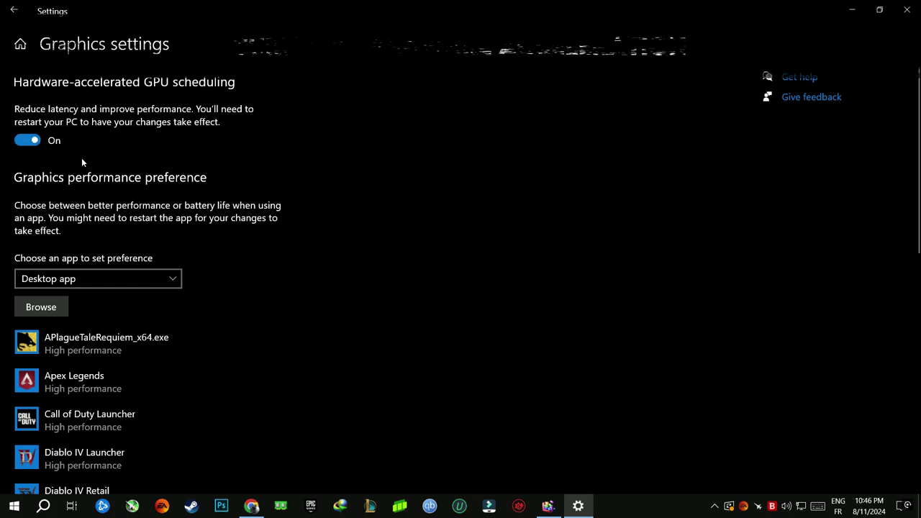
pyautogui.click(41, 306)
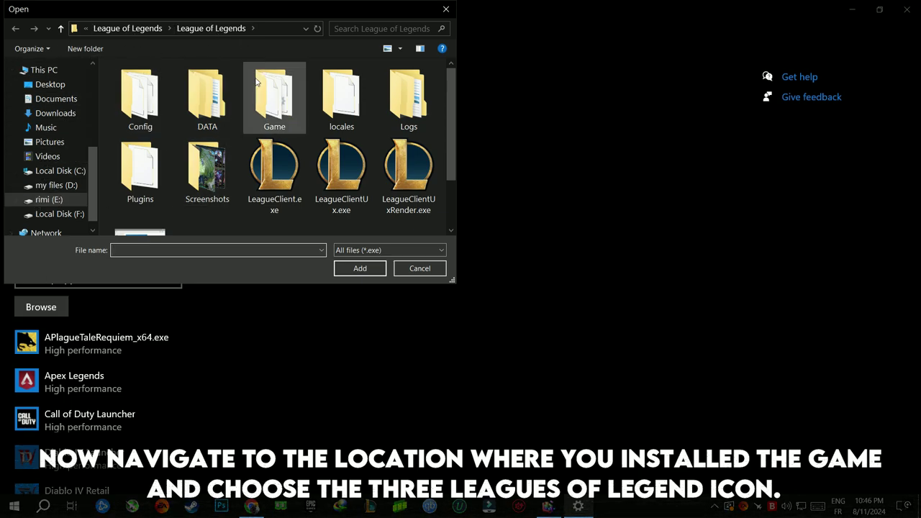
pyautogui.moveTo(454, 282); pyautogui.dragTo(549, 350)
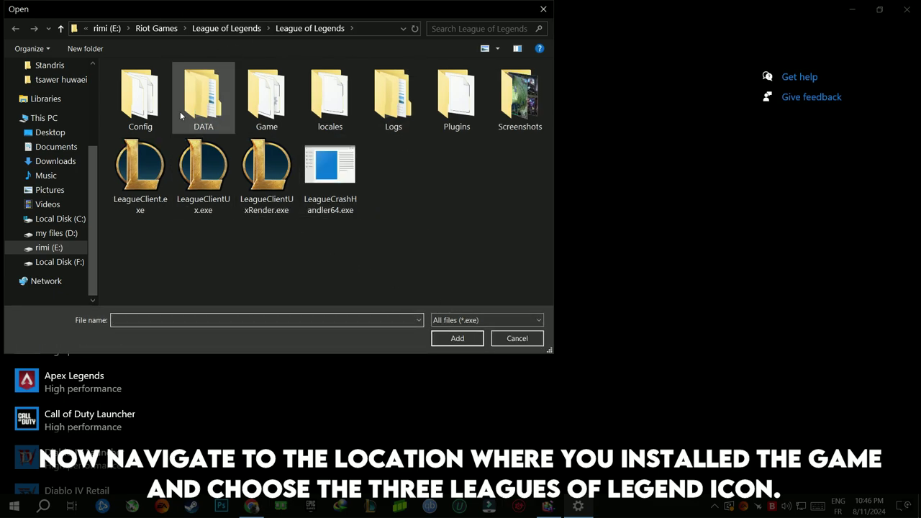
pyautogui.click(142, 193)
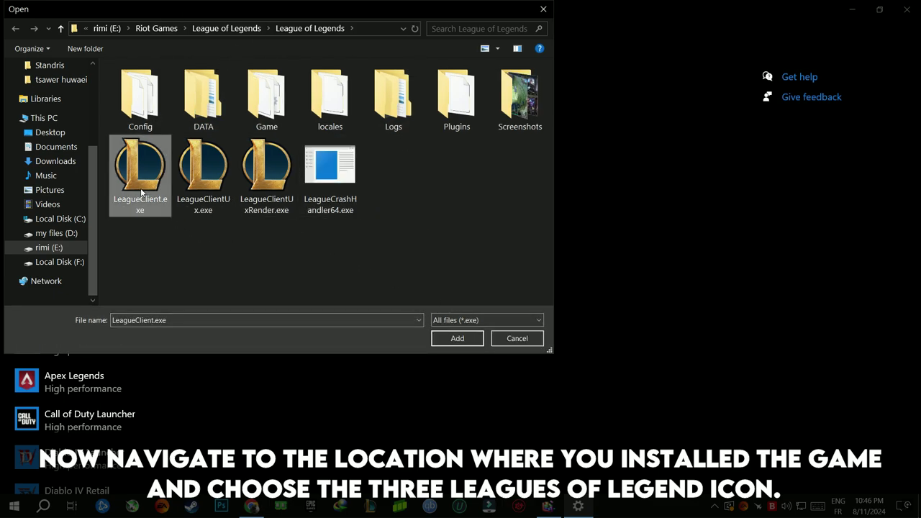
pyautogui.click(457, 338)
# Add LeagueClientUx.exe from the League of Legends folder to the graphics performance preference apps.
pyautogui.scroll(5, 237, 302)
pyautogui.scroll(1, 224, 291)
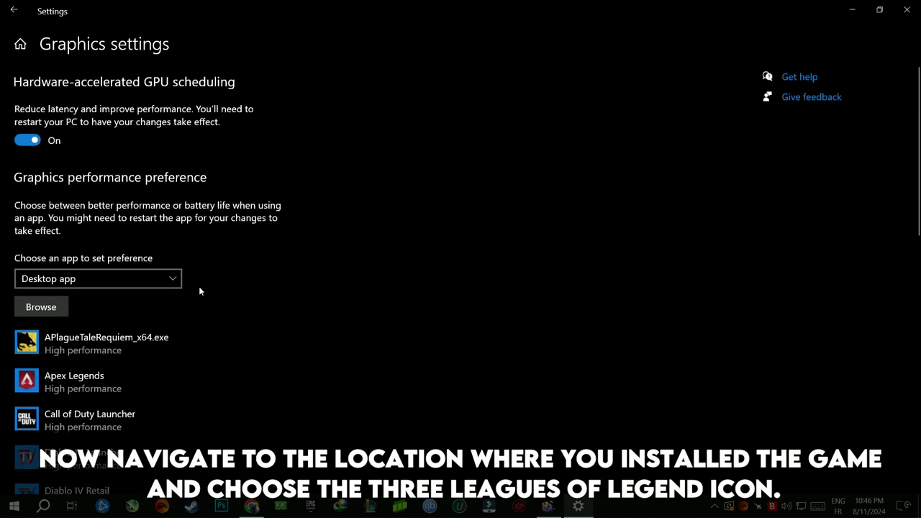
pyautogui.click(65, 307)
pyautogui.click(216, 189)
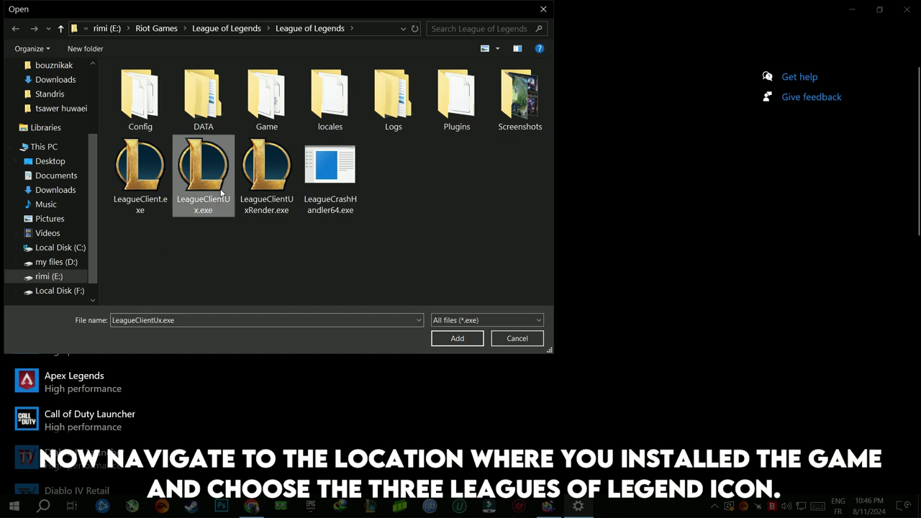
pyautogui.doubleClick(213, 186)
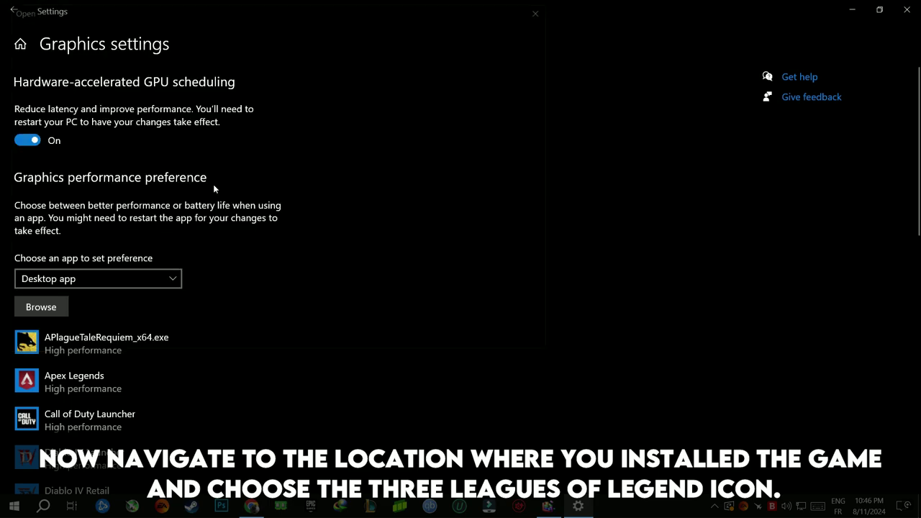
# Add LeagueClientUxRender.exe from the League of Legends folder to the graphics performance preference apps.
pyautogui.scroll(4, 204, 196)
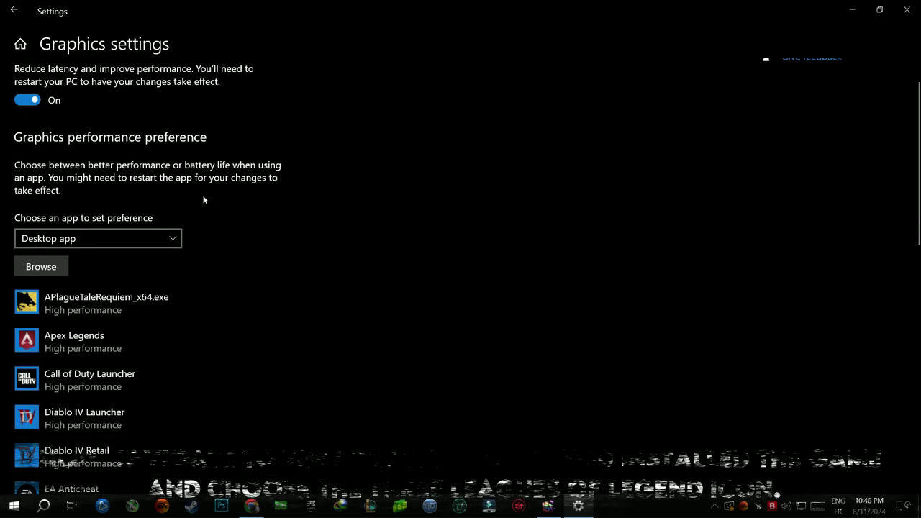
pyautogui.click(61, 269)
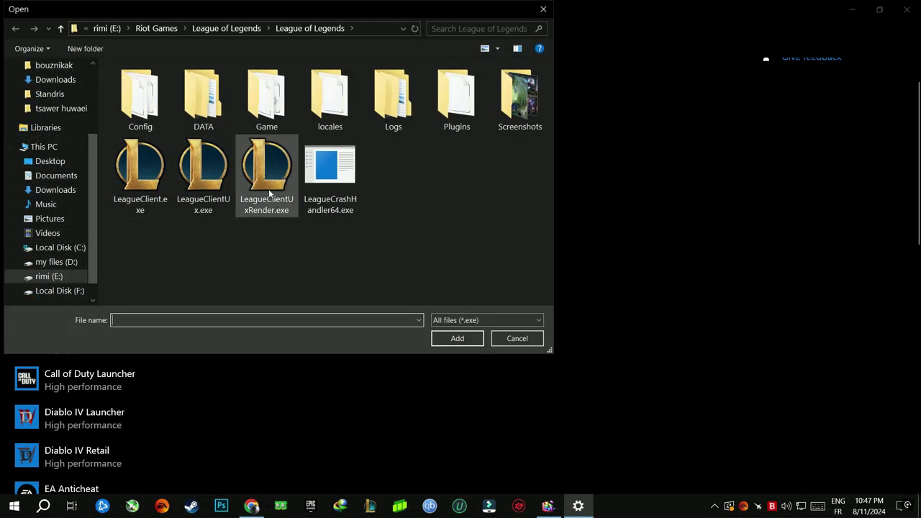
pyautogui.click(269, 189)
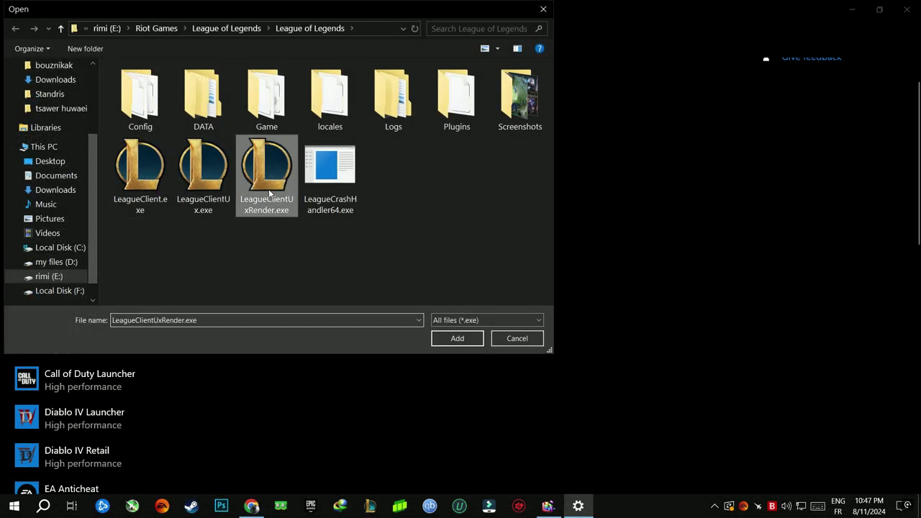
pyautogui.click(453, 339)
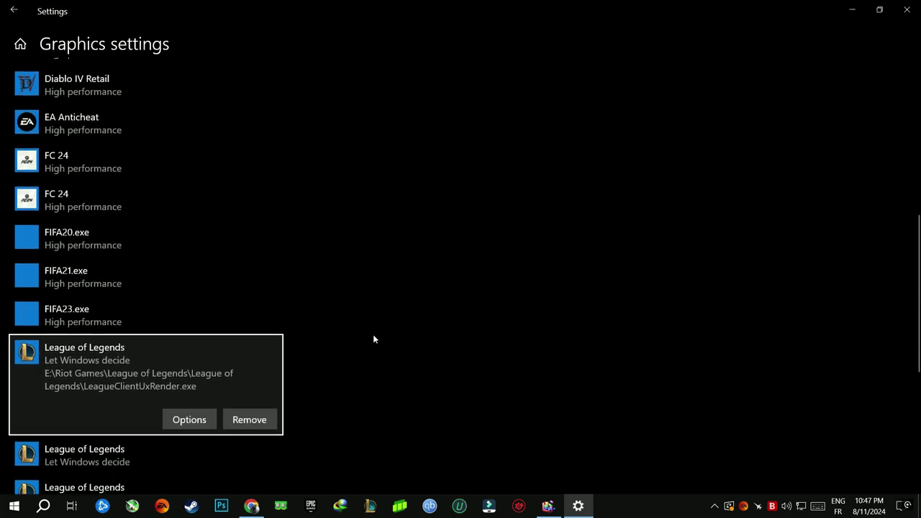
# Set the graphics preference of the LeagueClientUxRender.exe entry to High performance and save it.
pyautogui.scroll(-2, 372, 338)
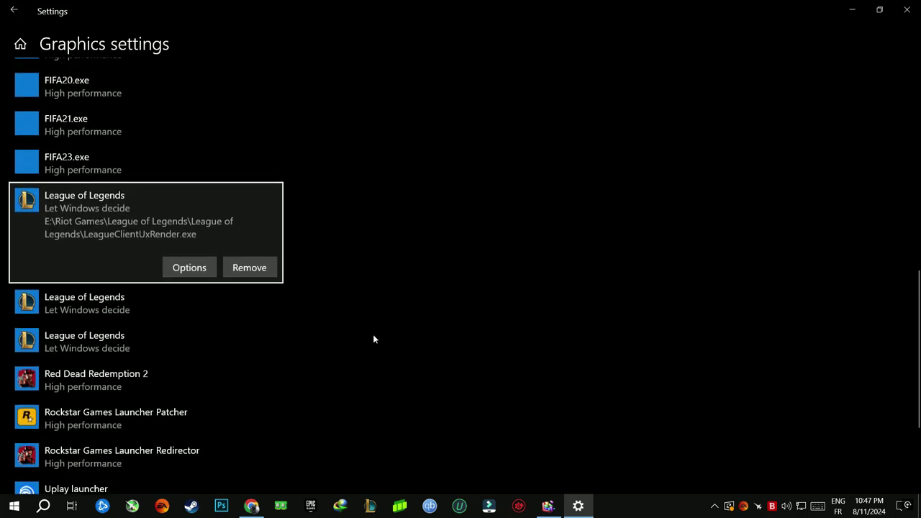
pyautogui.click(192, 269)
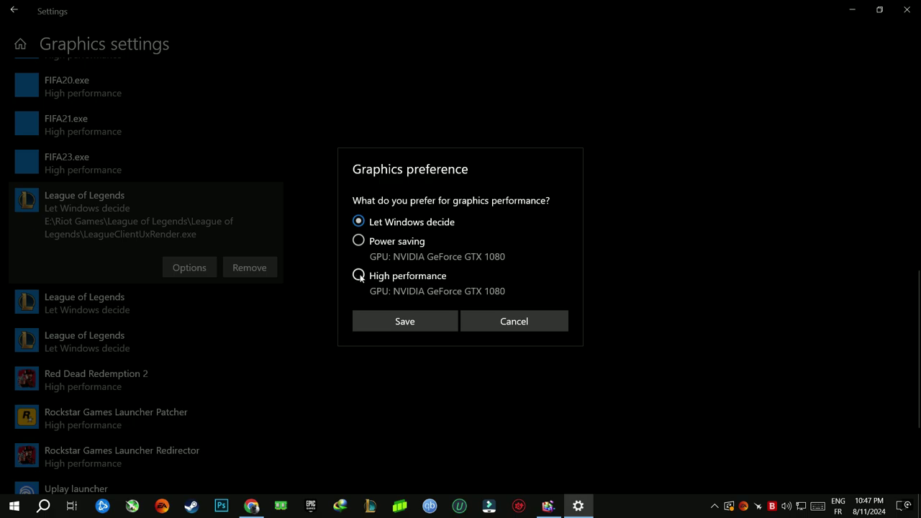
pyautogui.click(378, 321)
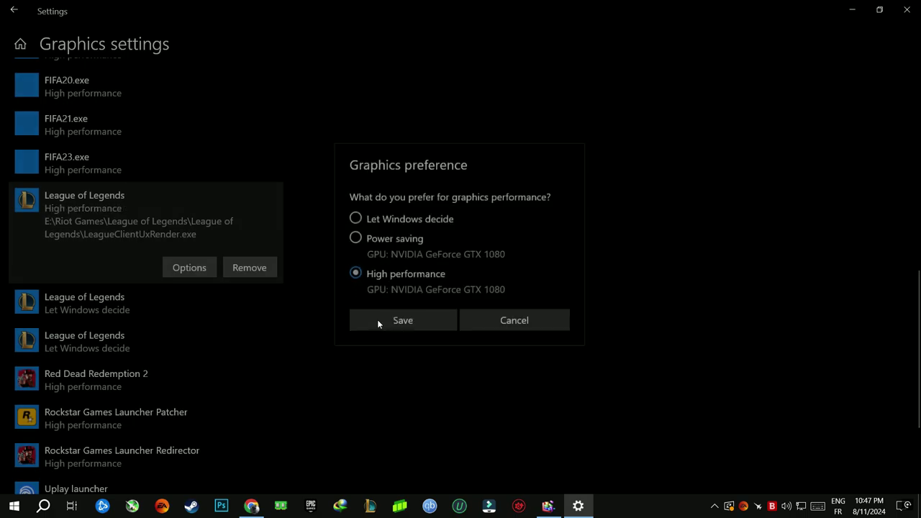
# Set the graphics preference of the LeagueClientUx.exe entry to High performance and save it.
pyautogui.click(149, 303)
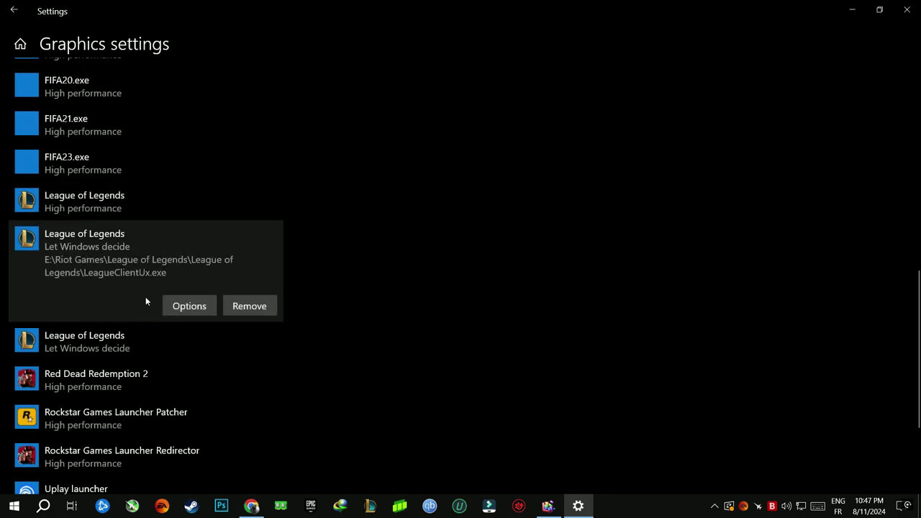
pyautogui.click(185, 307)
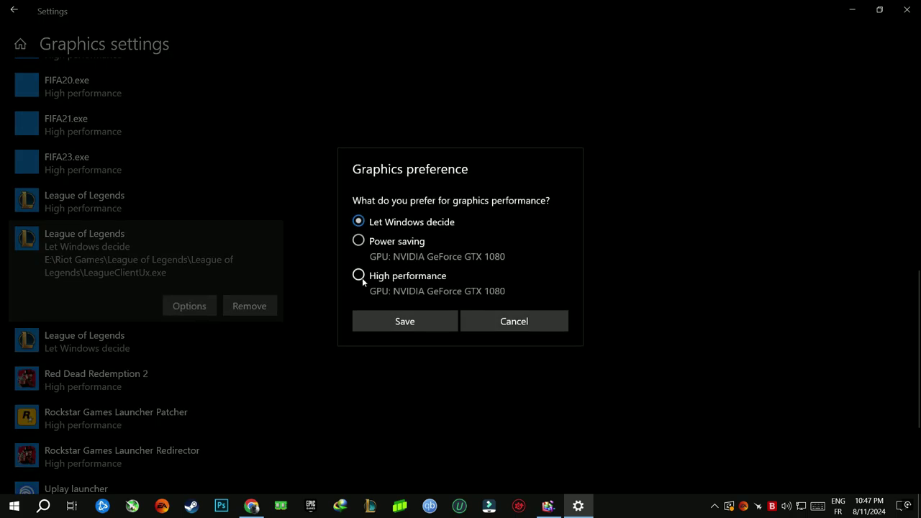
pyautogui.click(374, 316)
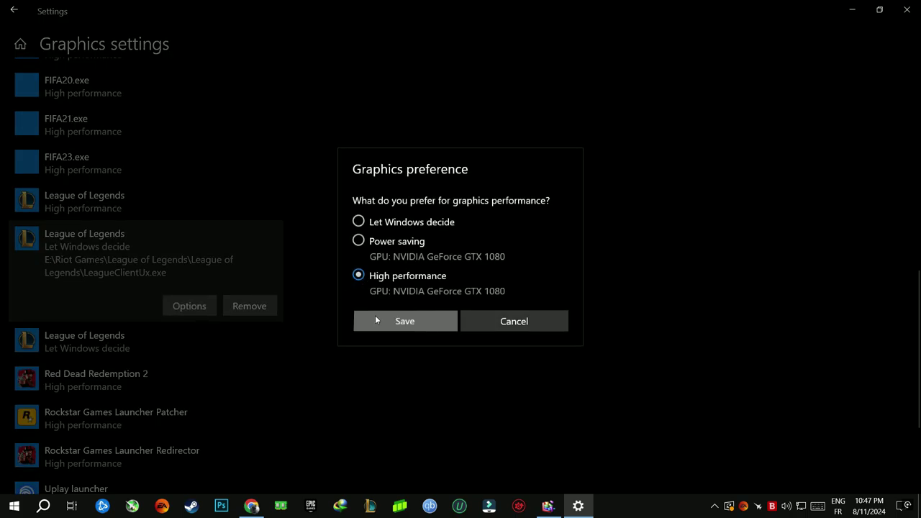
# Set the graphics preference of the LeagueClient.exe entry to High performance and save it.
pyautogui.click(157, 340)
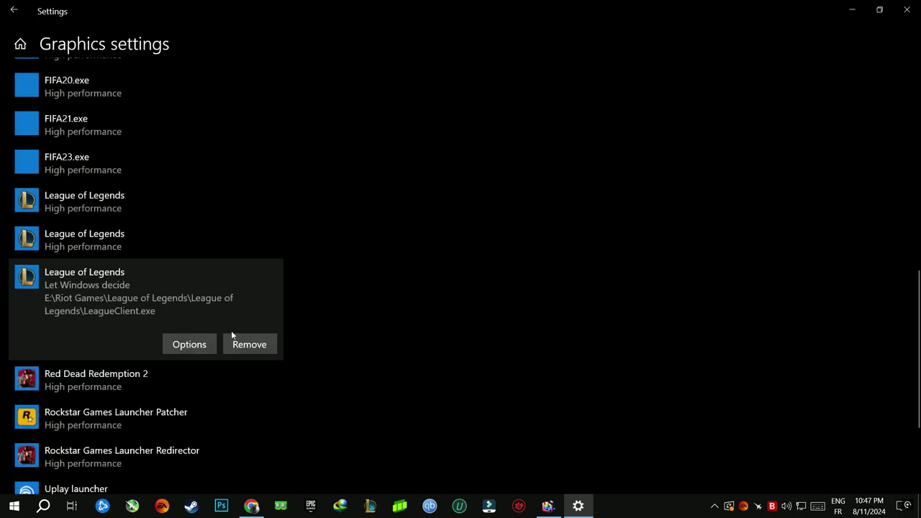
pyautogui.click(198, 343)
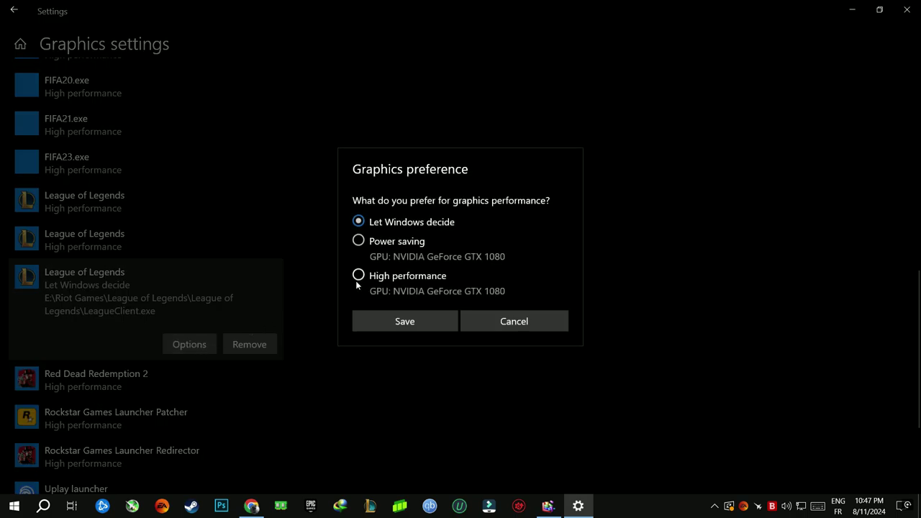
pyautogui.click(379, 322)
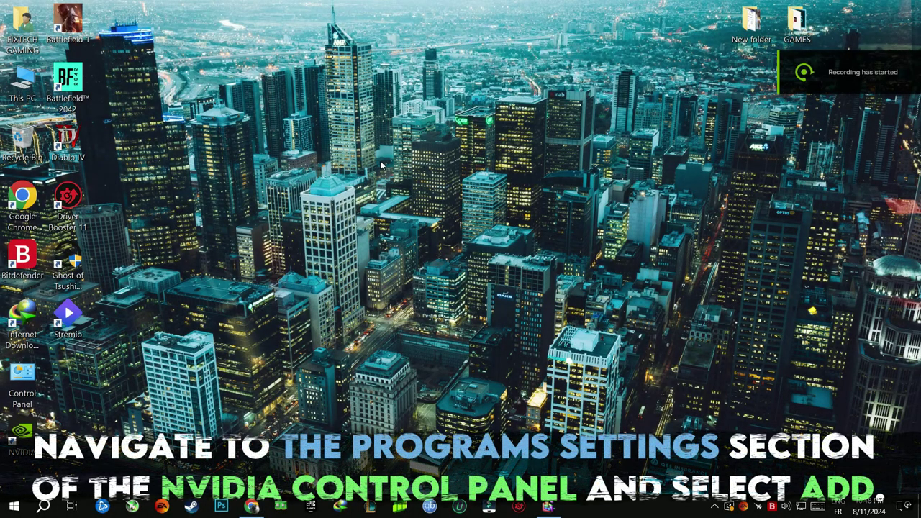
# Open NVIDIA Control Panel from the desktop and show the per-program 3D settings.
pyautogui.rightClick(382, 166)
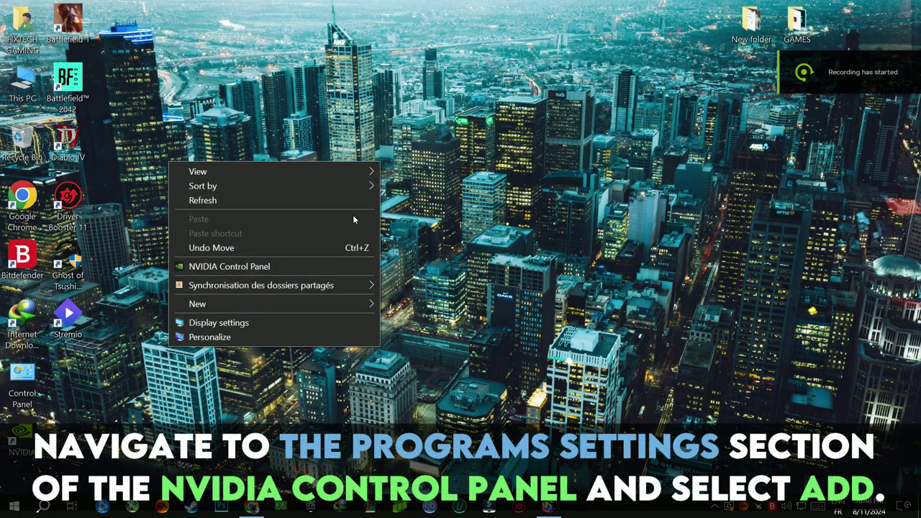
pyautogui.click(298, 266)
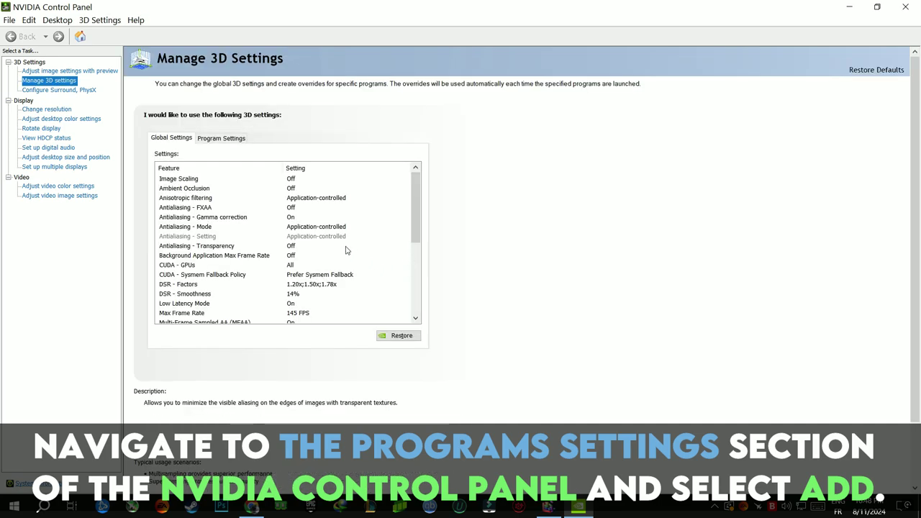
pyautogui.click(233, 138)
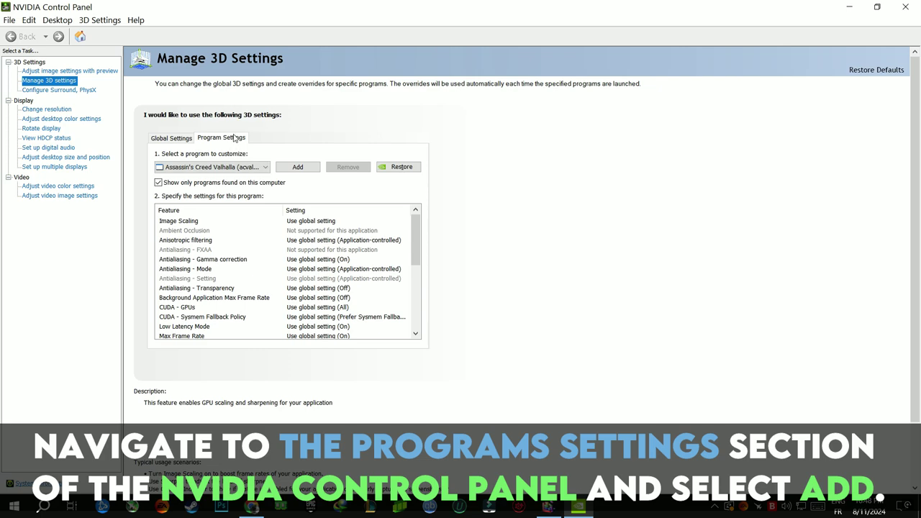
# Add LeagueClient.exe from the League of Legends folder as a program to customize in the 3D settings.
pyautogui.click(299, 168)
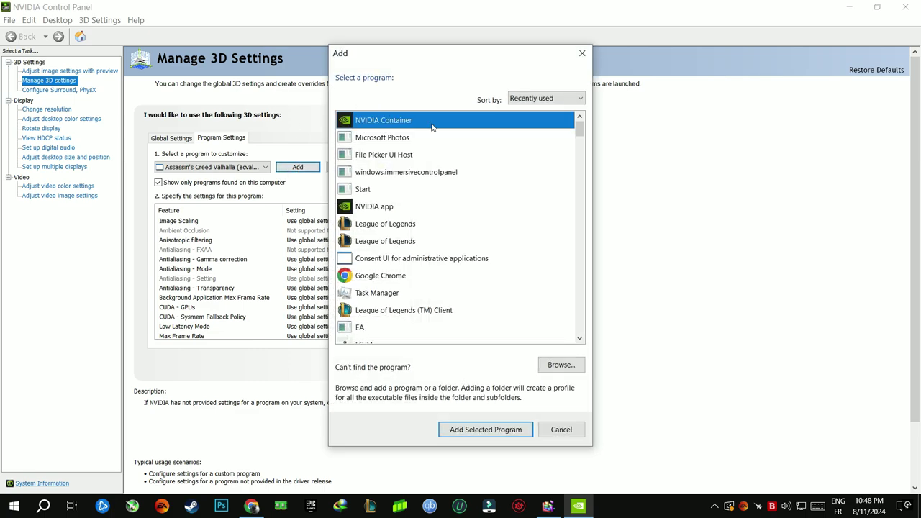
pyautogui.moveTo(447, 240)
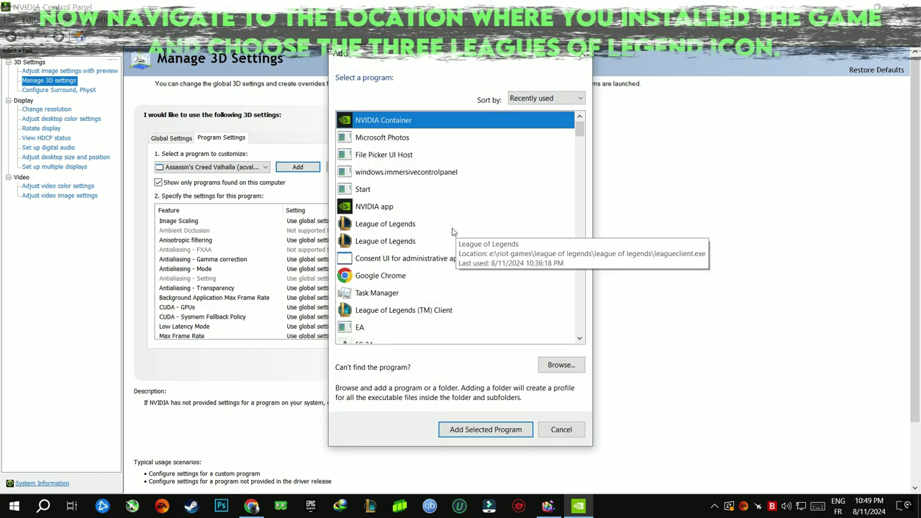
pyautogui.click(558, 366)
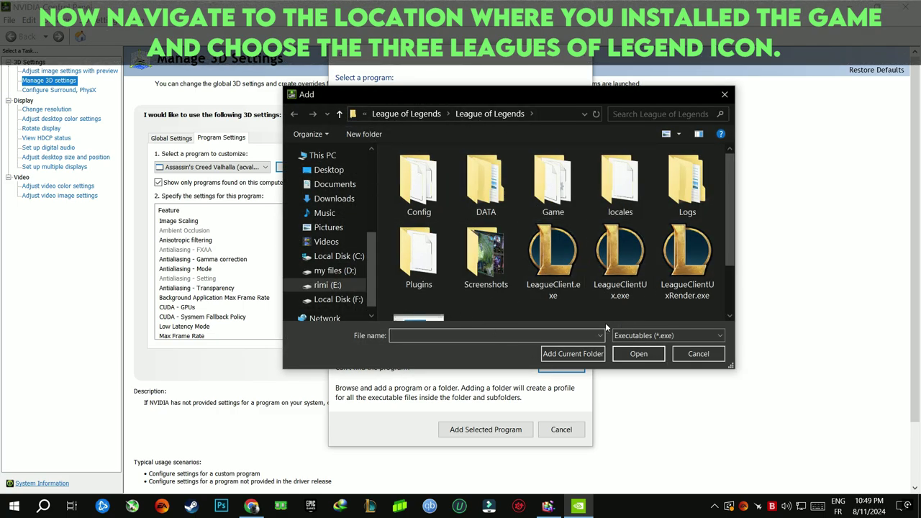
pyautogui.click(560, 274)
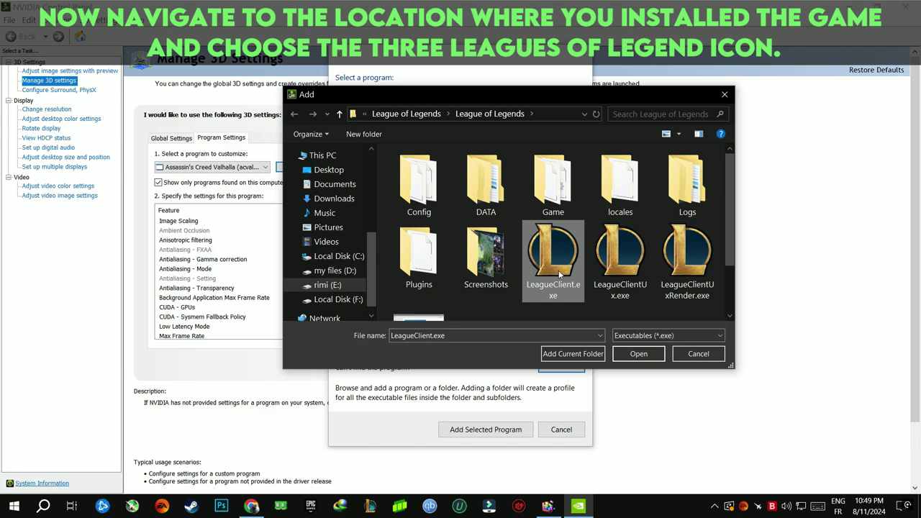
pyautogui.doubleClick(559, 274)
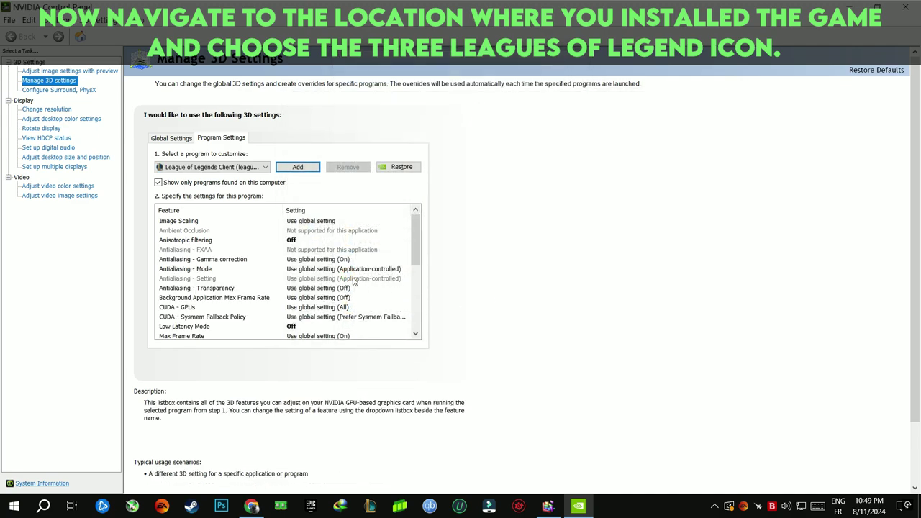
# Add LeagueClientUx.exe from the League of Legends folder as a program to customize in the 3D settings.
pyautogui.click(298, 167)
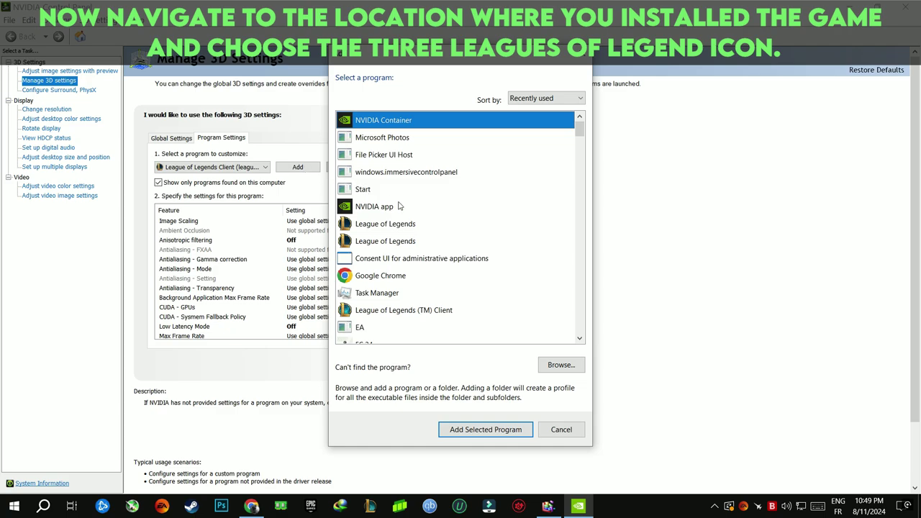
pyautogui.click(571, 362)
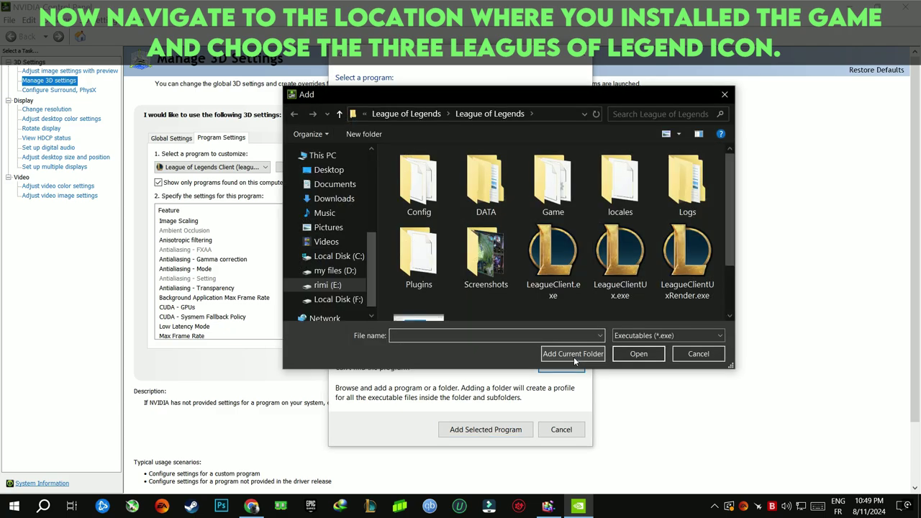
pyautogui.click(622, 266)
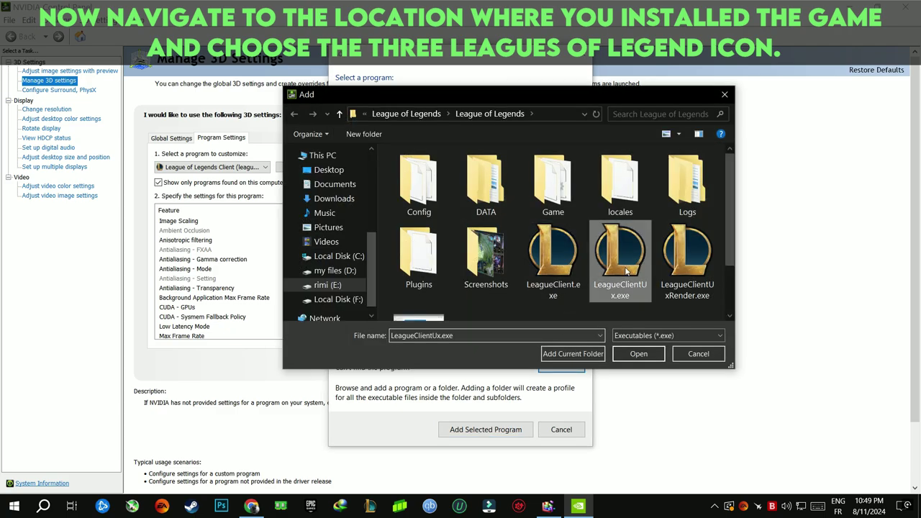
pyautogui.doubleClick(622, 266)
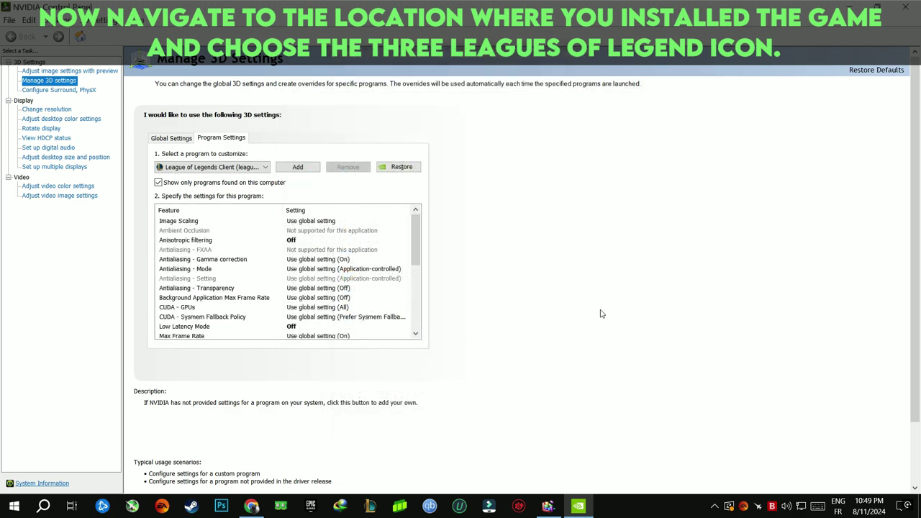
# Add LeagueClientUxRender.exe from the League of Legends folder as a program to customize in the 3D settings.
pyautogui.click(297, 167)
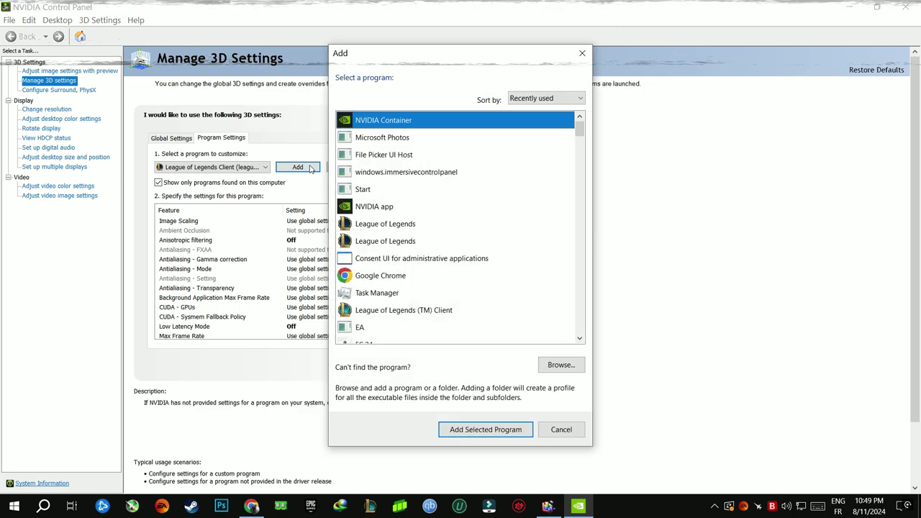
pyautogui.click(559, 365)
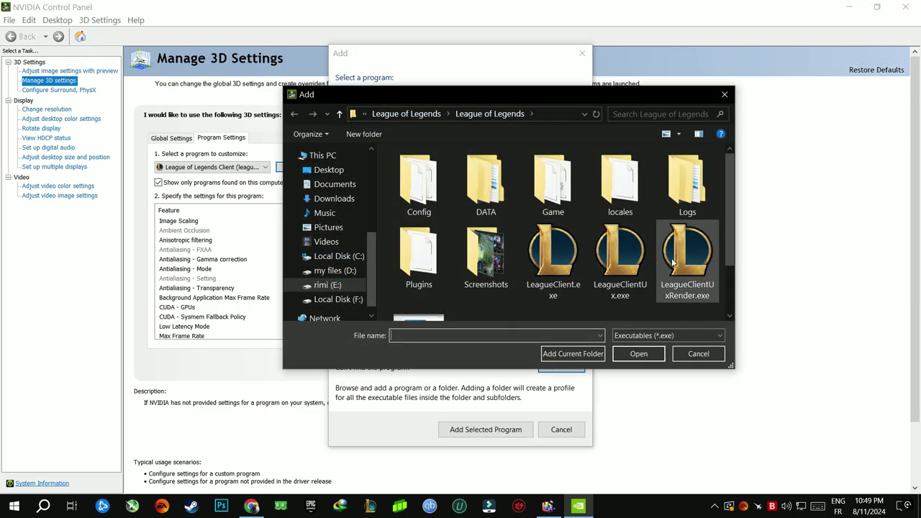
pyautogui.doubleClick(692, 279)
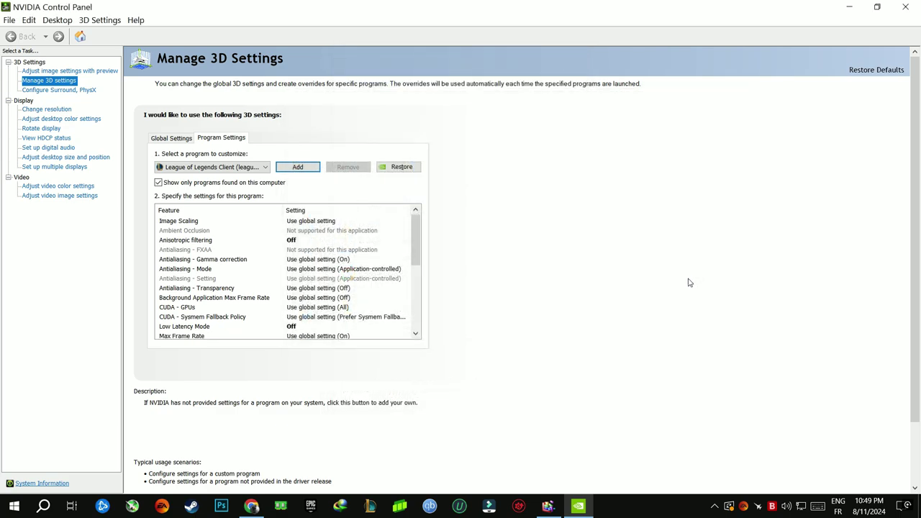
# Select leagueclient.exe as the program to customize and set its Anisotropic filtering to Off.
pyautogui.click(259, 167)
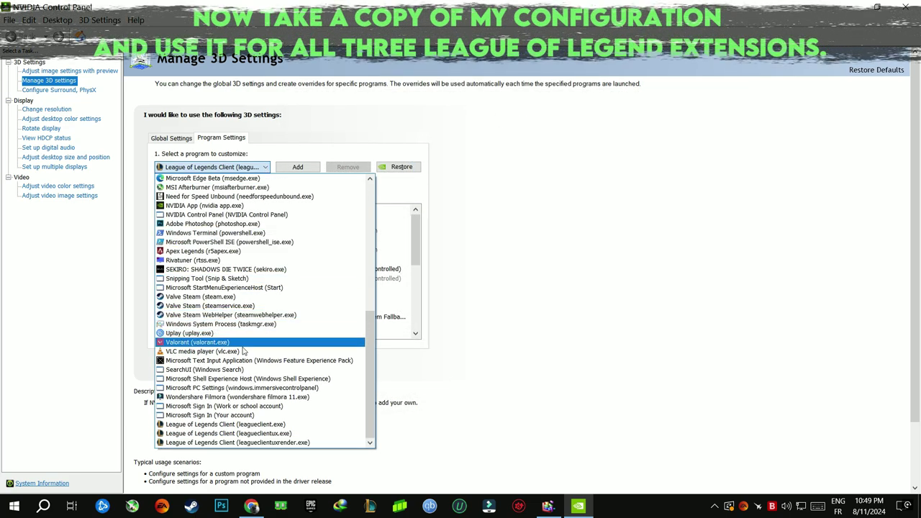
pyautogui.click(260, 425)
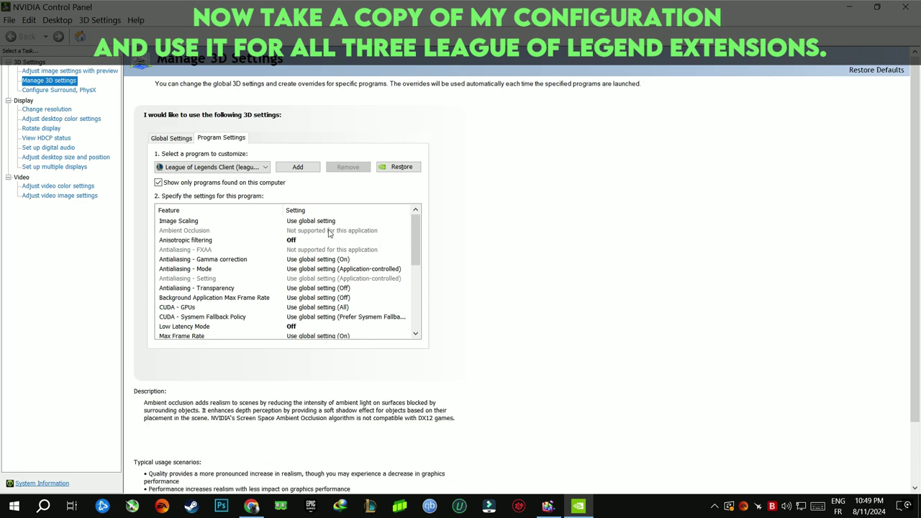
pyautogui.click(288, 240)
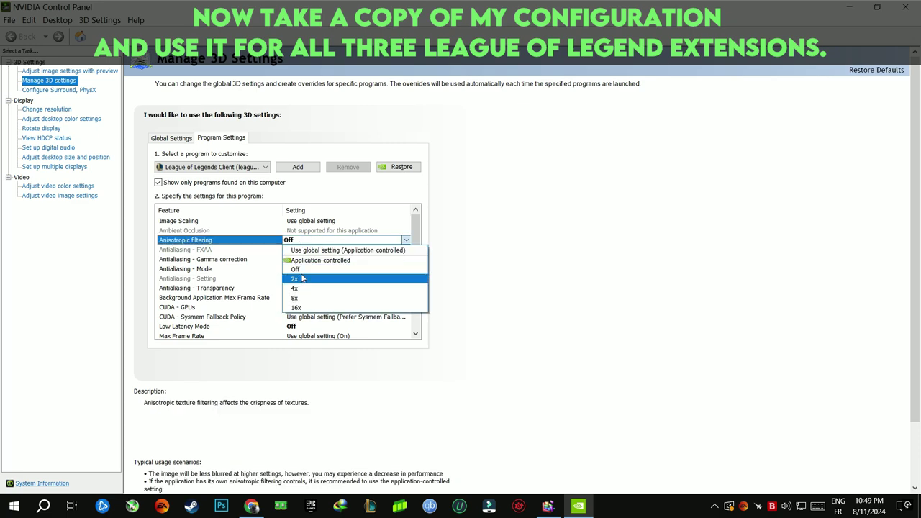
pyautogui.click(298, 270)
# Set Low Latency Mode to Off for leagueclient.exe.
pyautogui.click(415, 333)
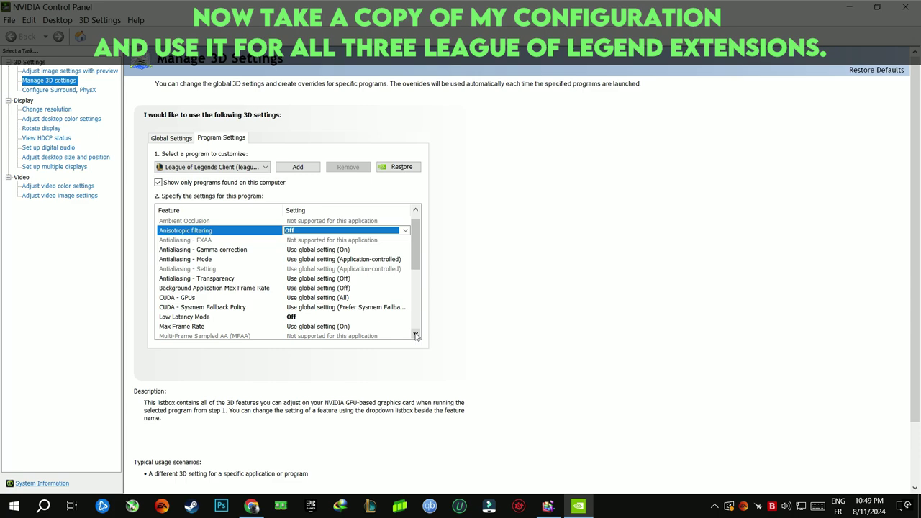
pyautogui.click(415, 333)
pyautogui.click(415, 333)
pyautogui.click(292, 302)
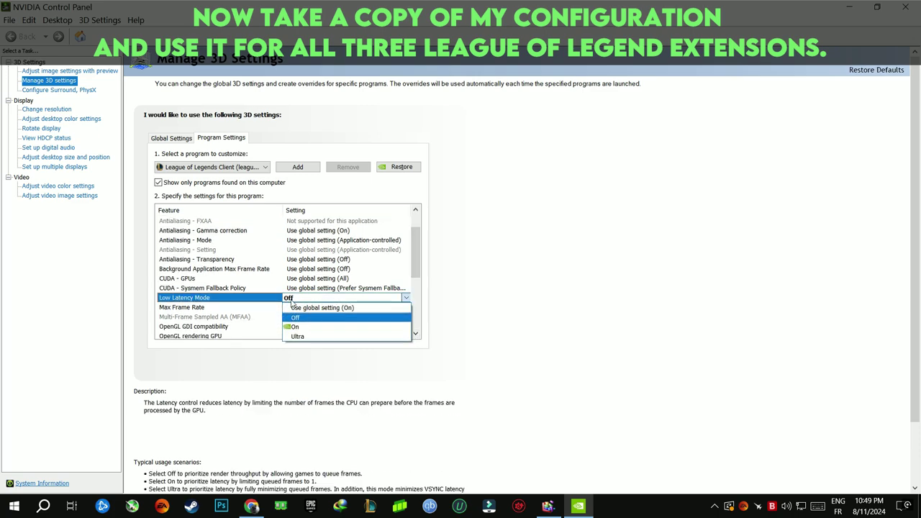
pyautogui.click(297, 317)
# Set the Preferred refresh rate to Highest available for leagueclient.exe.
pyautogui.click(415, 333)
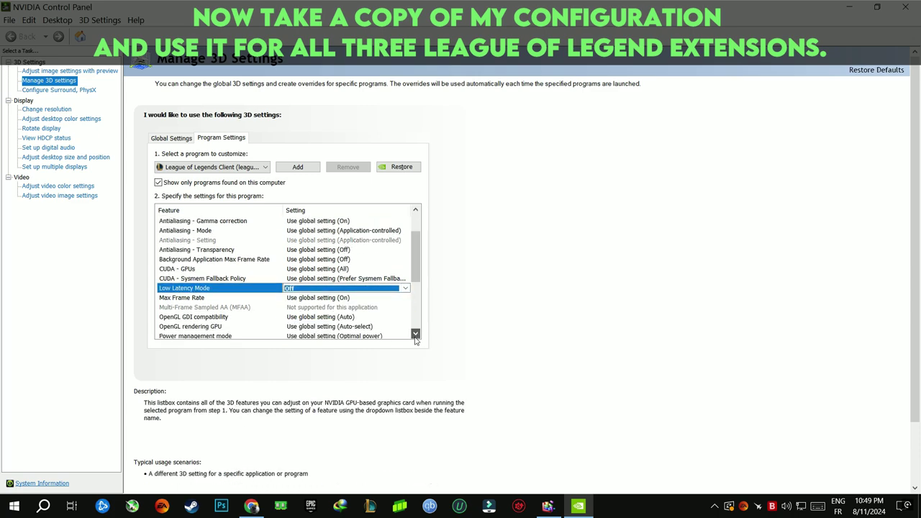
pyautogui.click(415, 333)
pyautogui.click(415, 334)
pyautogui.click(415, 333)
pyautogui.click(415, 333)
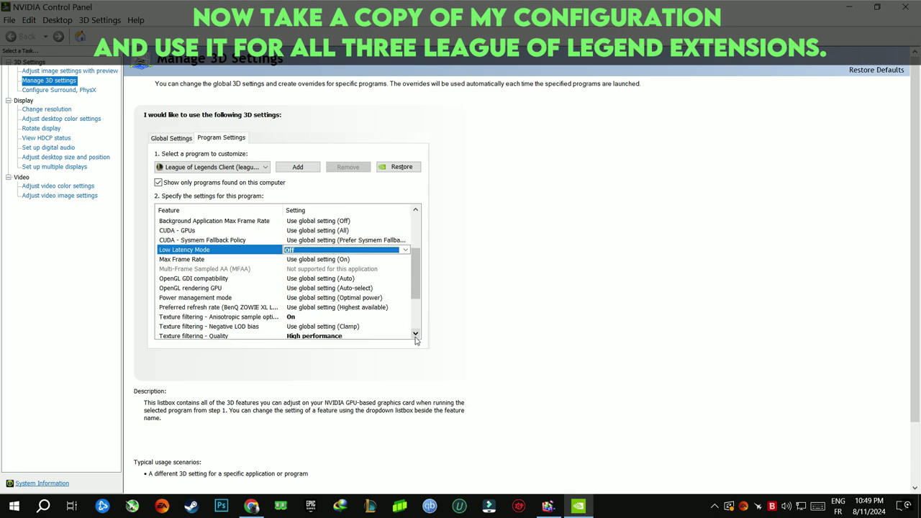
pyautogui.click(415, 334)
pyautogui.click(415, 334)
pyautogui.click(356, 289)
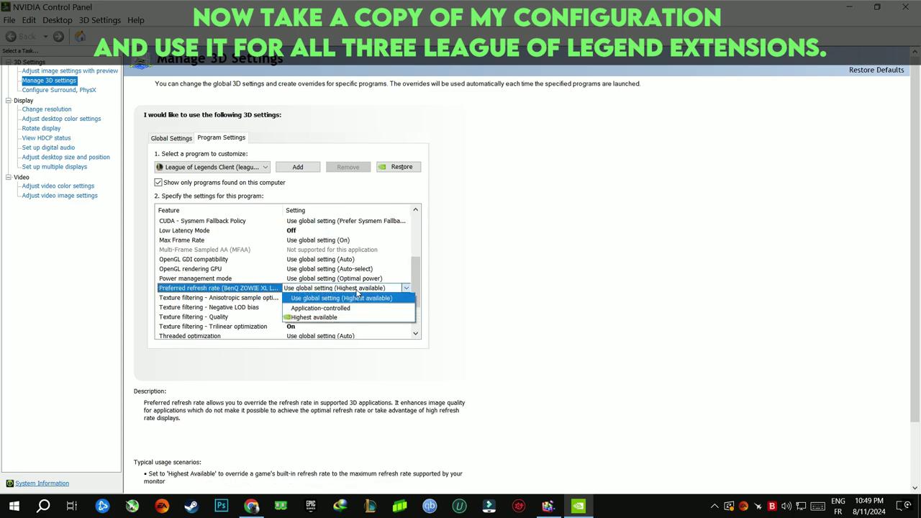
pyautogui.press('Up')
pyautogui.press('Up')
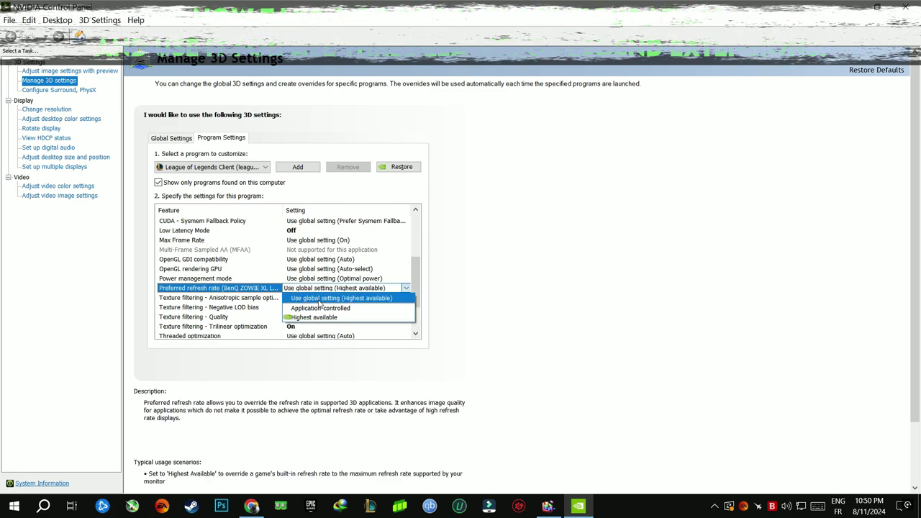
pyautogui.press('Down')
pyautogui.press('Down')
pyautogui.click(312, 320)
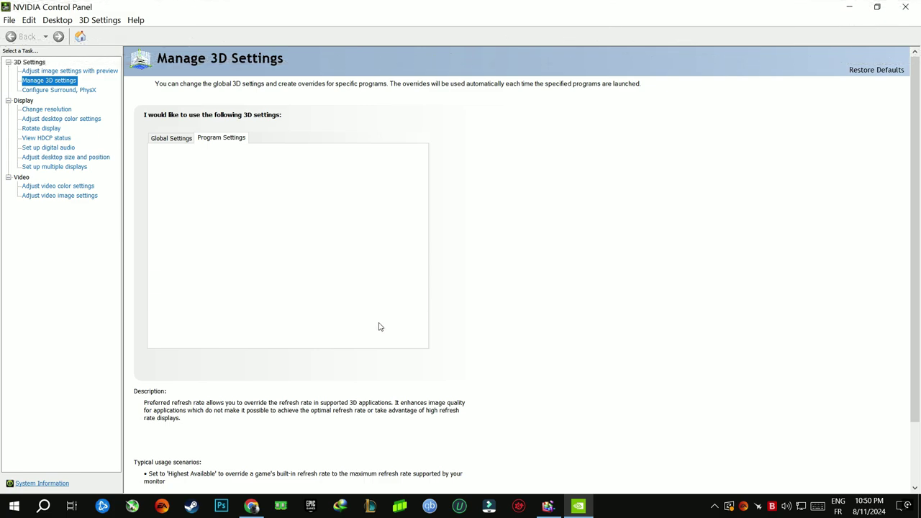
# Set Texture filtering - Quality to High performance for leagueclient.exe.
pyautogui.click(415, 335)
pyautogui.click(415, 334)
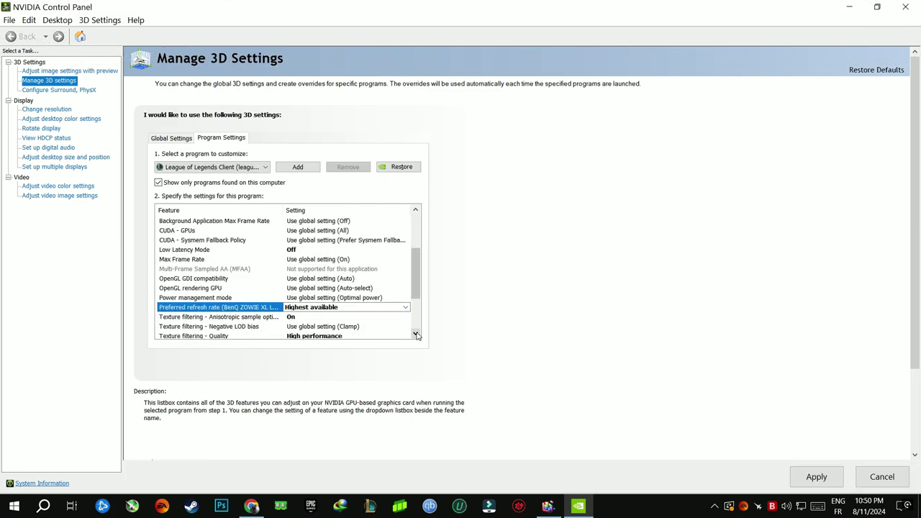
pyautogui.click(415, 334)
pyautogui.click(415, 334)
pyautogui.click(415, 334)
pyautogui.click(415, 335)
pyautogui.click(415, 334)
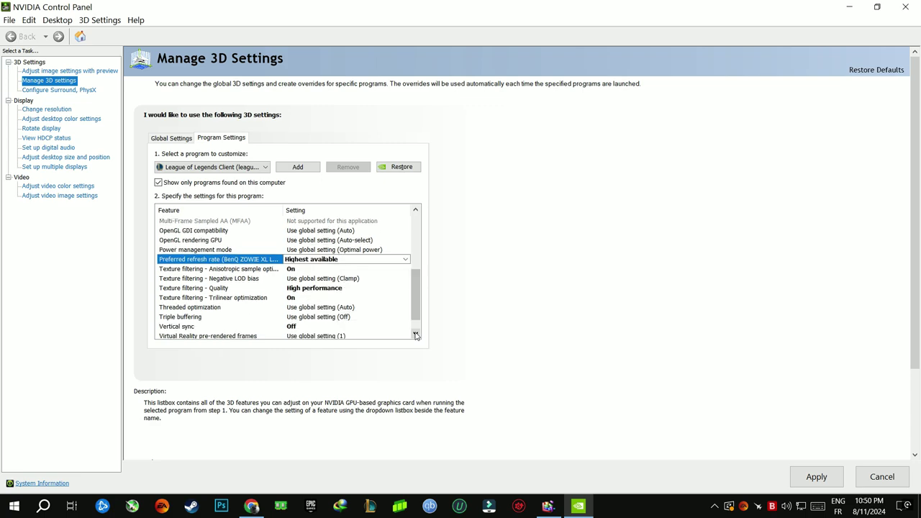
pyautogui.click(322, 288)
pyautogui.click(322, 288)
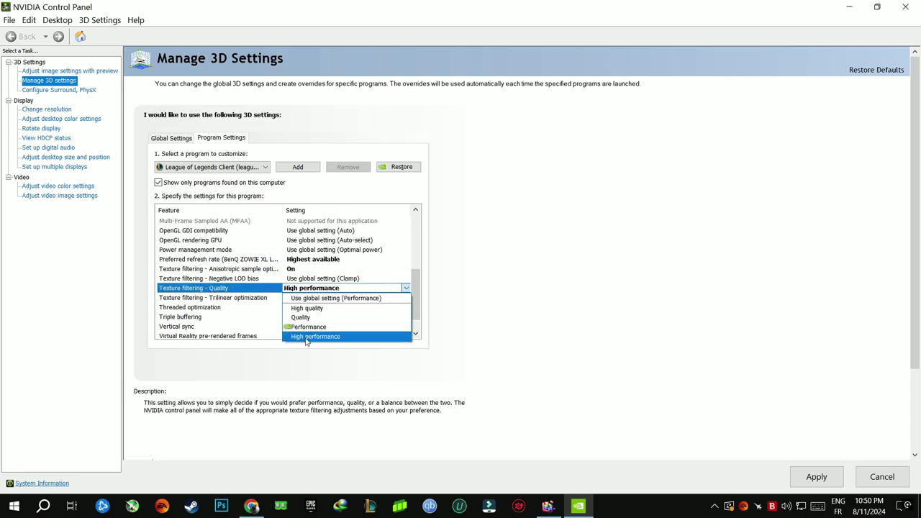
pyautogui.click(305, 337)
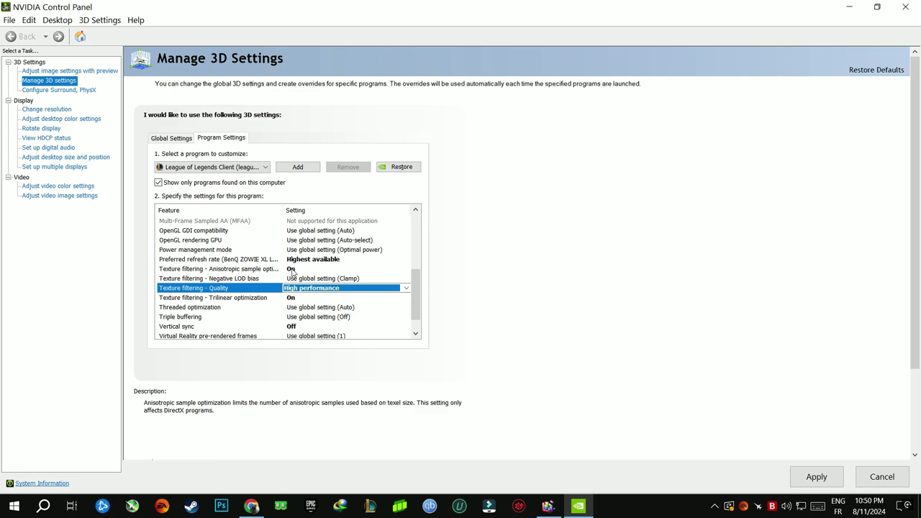
# Set Vertical sync to Off for leagueclient.exe.
pyautogui.click(308, 327)
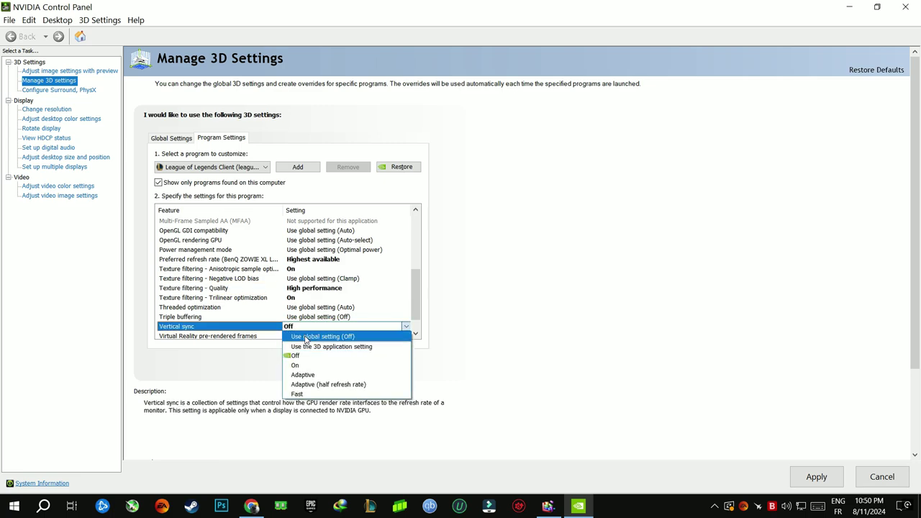
pyautogui.click(305, 357)
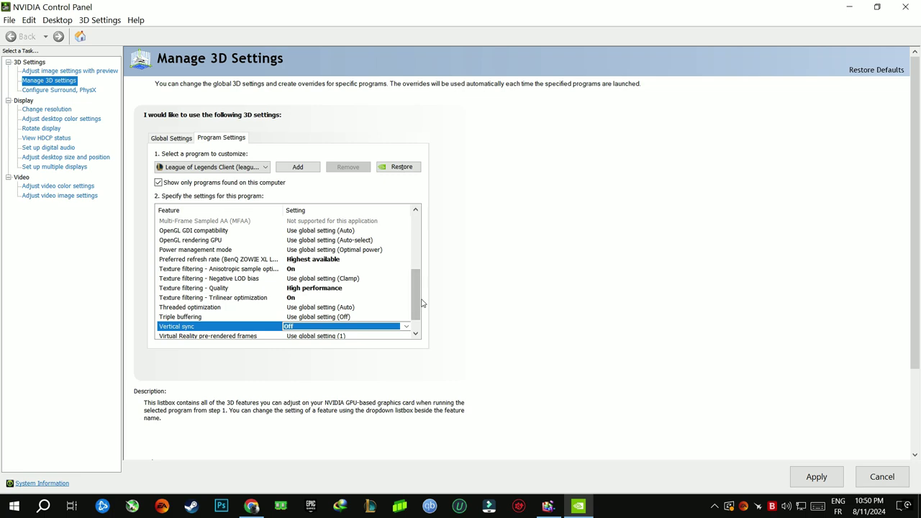
pyautogui.click(415, 333)
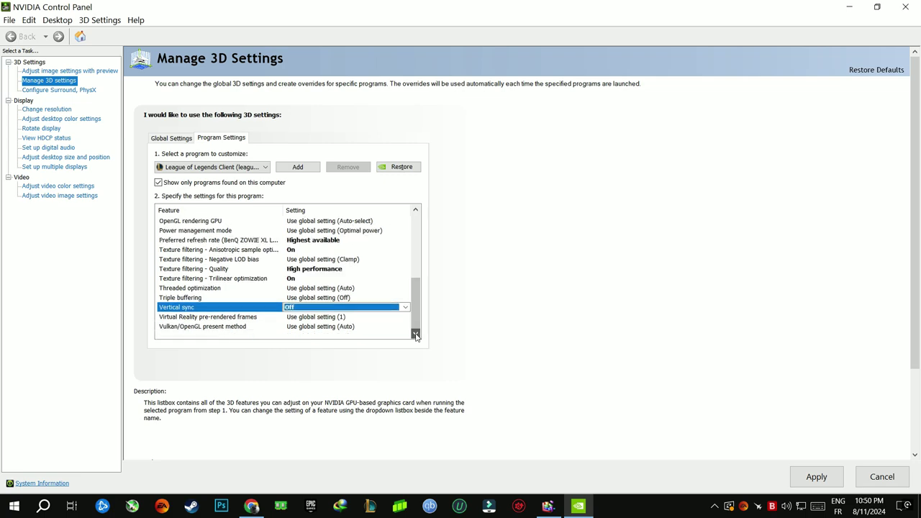
# Review the 3D settings of leagueclient.exe from the end of the feature list back up to Image Scaling.
pyautogui.click(415, 210)
pyautogui.click(416, 210)
pyautogui.click(416, 210)
pyautogui.click(416, 210)
pyautogui.click(416, 210)
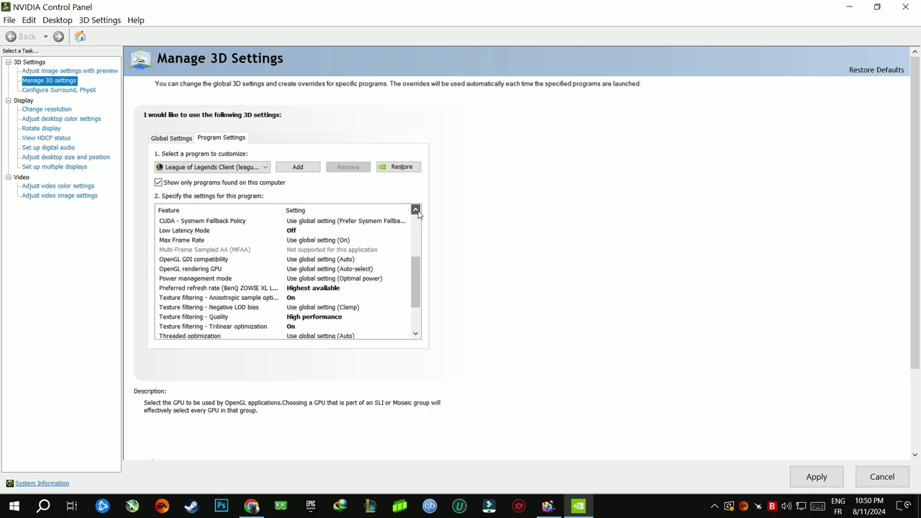
pyautogui.click(416, 210)
pyautogui.click(415, 210)
pyautogui.click(416, 210)
pyautogui.click(415, 210)
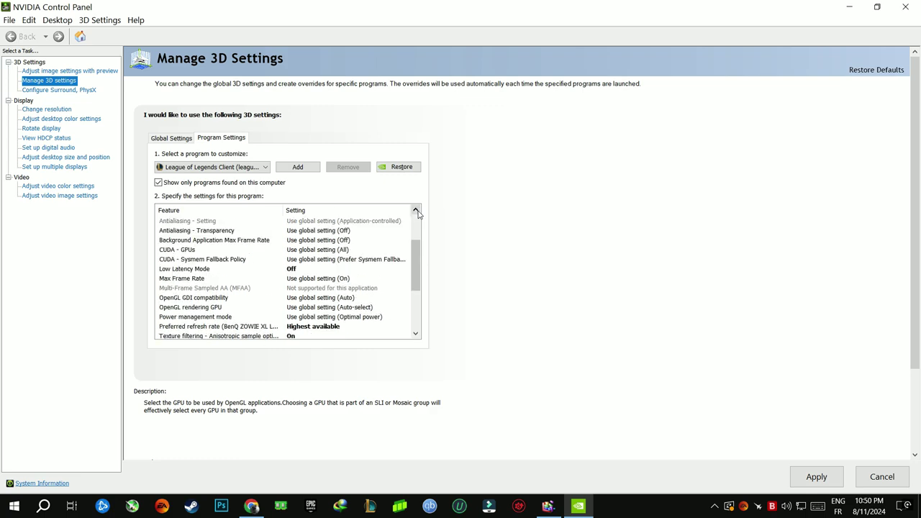
pyautogui.click(415, 210)
pyautogui.click(416, 210)
pyautogui.click(416, 210)
pyautogui.click(416, 210)
pyautogui.click(416, 210)
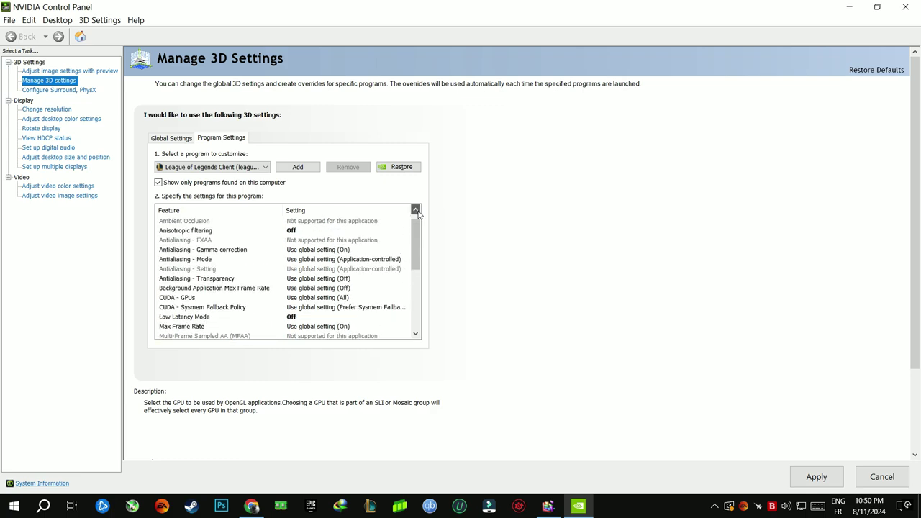
pyautogui.click(415, 210)
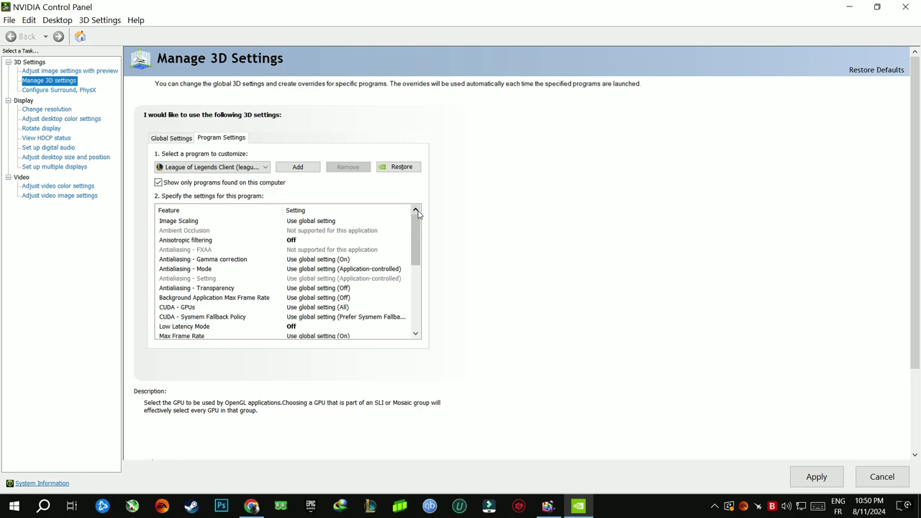
# Apply the changed 3D settings for leagueclient.exe.
pyautogui.click(802, 477)
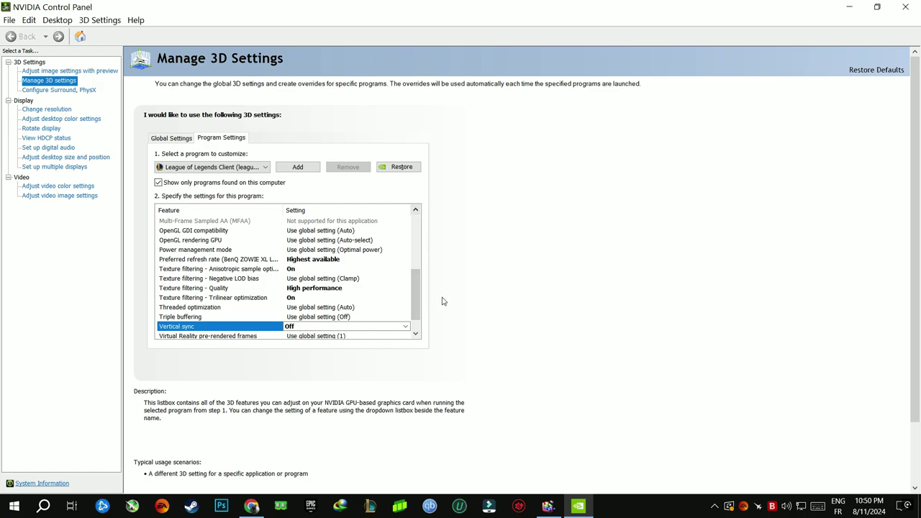
pyautogui.click(415, 335)
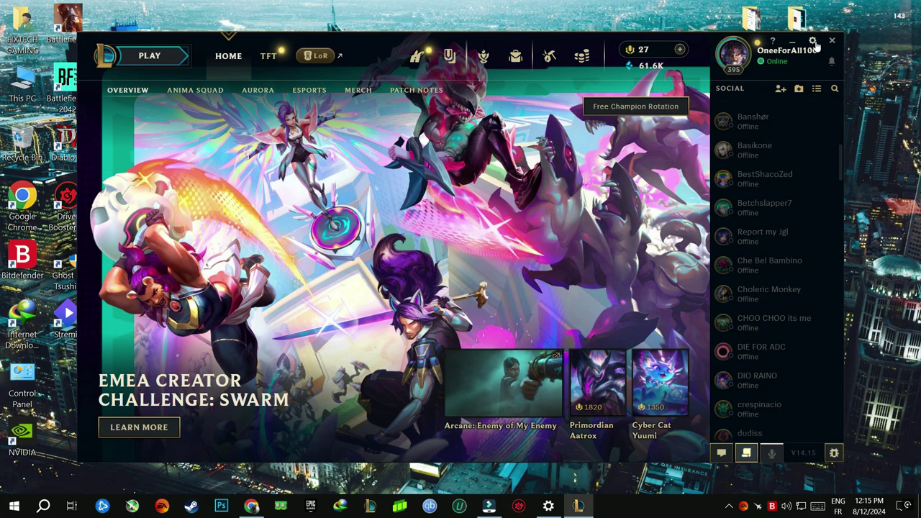
# In the League of Legends client's general settings, set Close client during game to Always and finish the settings.
pyautogui.click(815, 43)
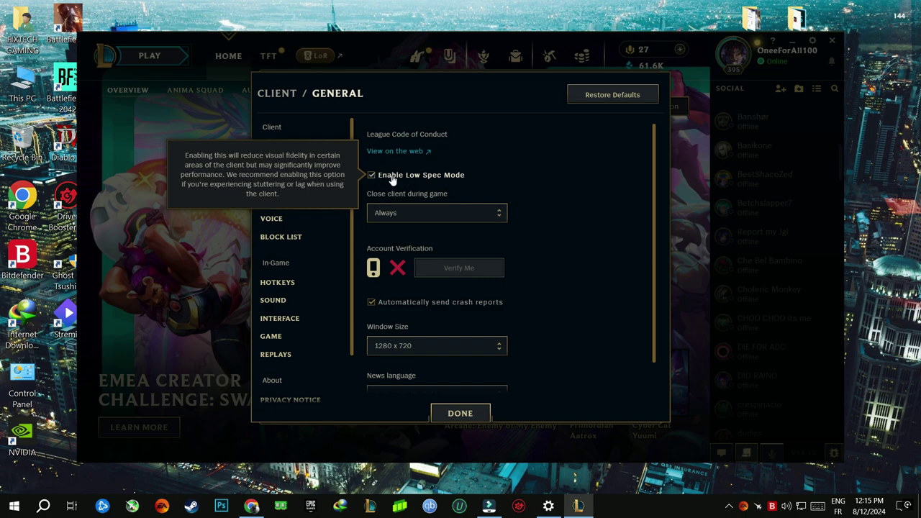
pyautogui.click(422, 212)
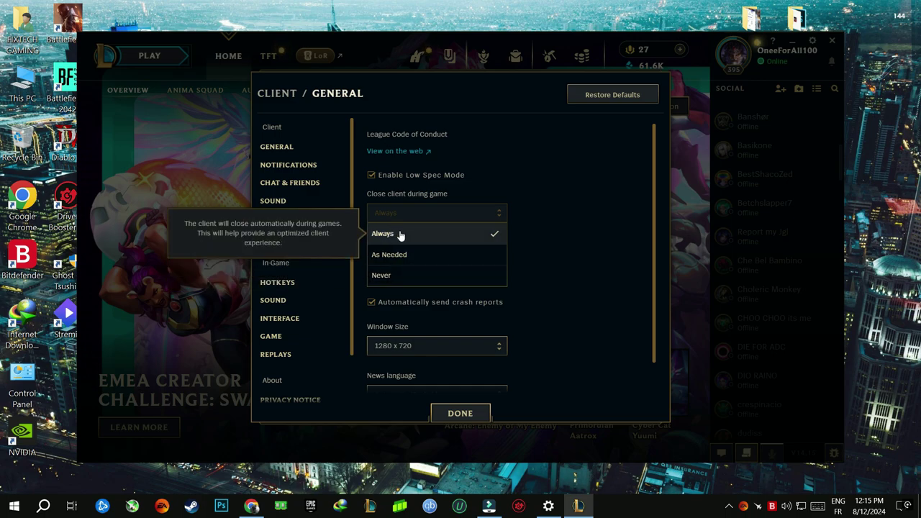
pyautogui.click(400, 236)
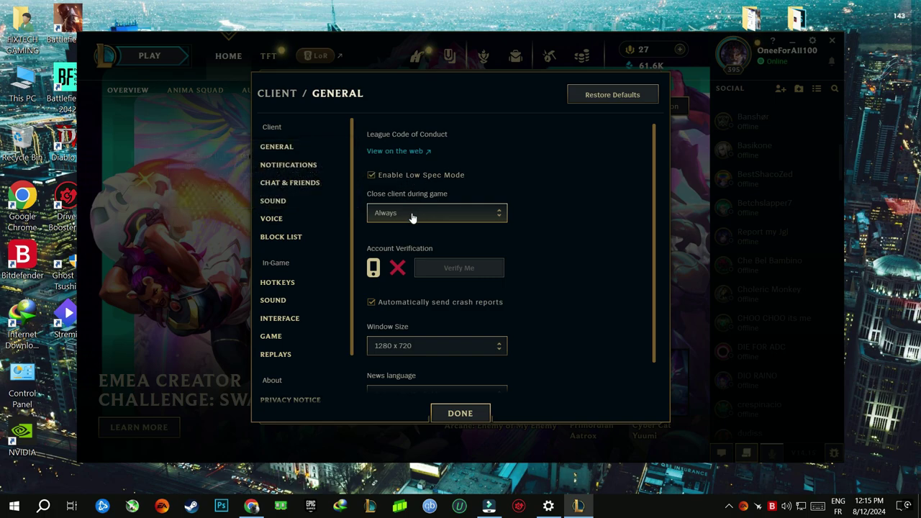
pyautogui.scroll(-1, 446, 249)
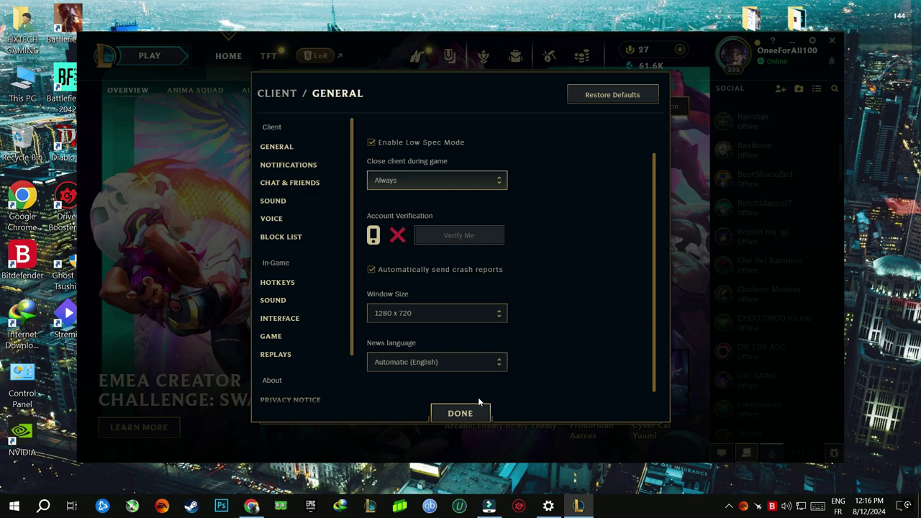
pyautogui.click(464, 414)
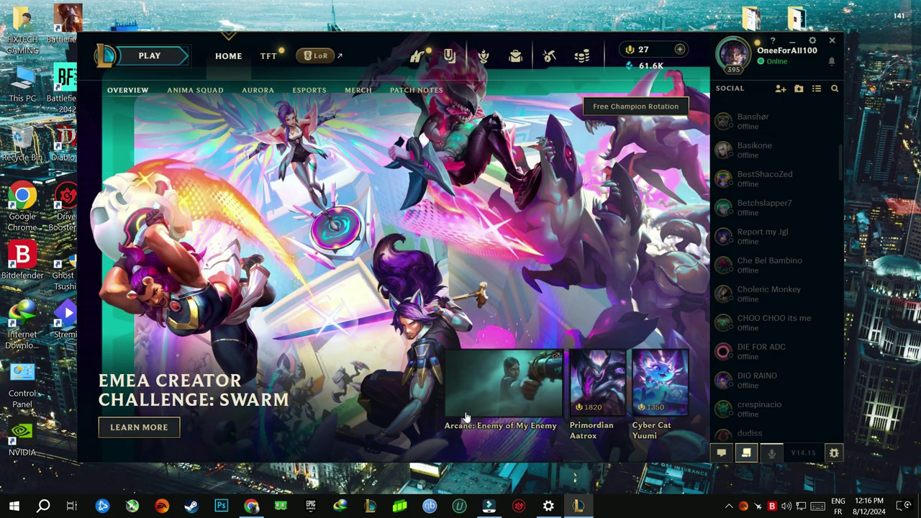